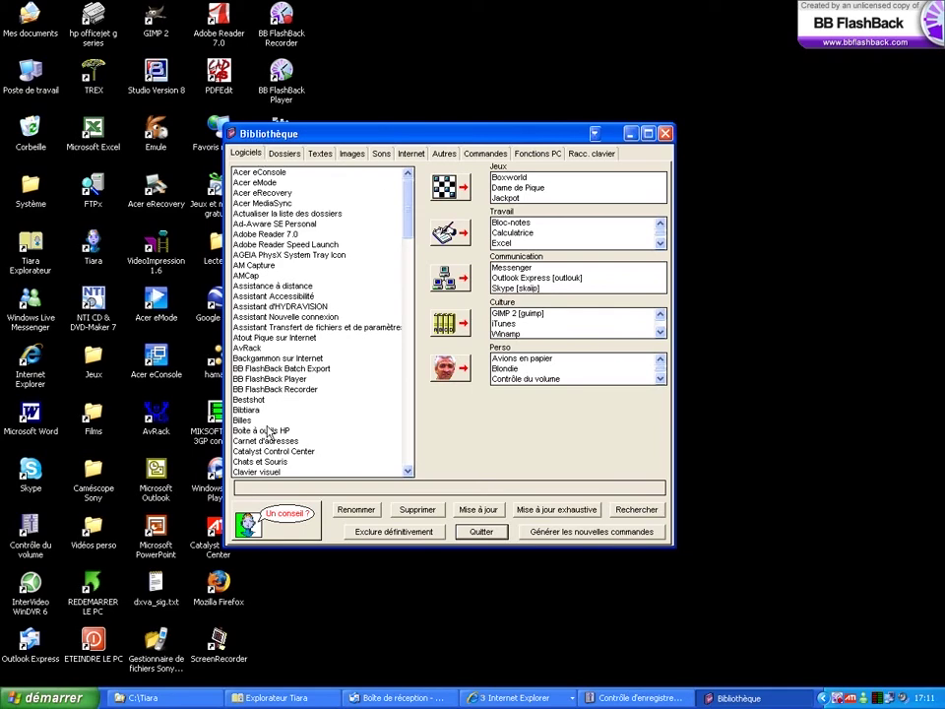
Launch Calculatrice and Dame de Pique from the library's Travail and Jeux lists, close both, and run Contrôle du volume from the Perso list
mouse_move(405, 204)
mouse_down()
mouse_move(409, 448)
mouse_move(422, 241)
mouse_move(412, 187)
mouse_up()
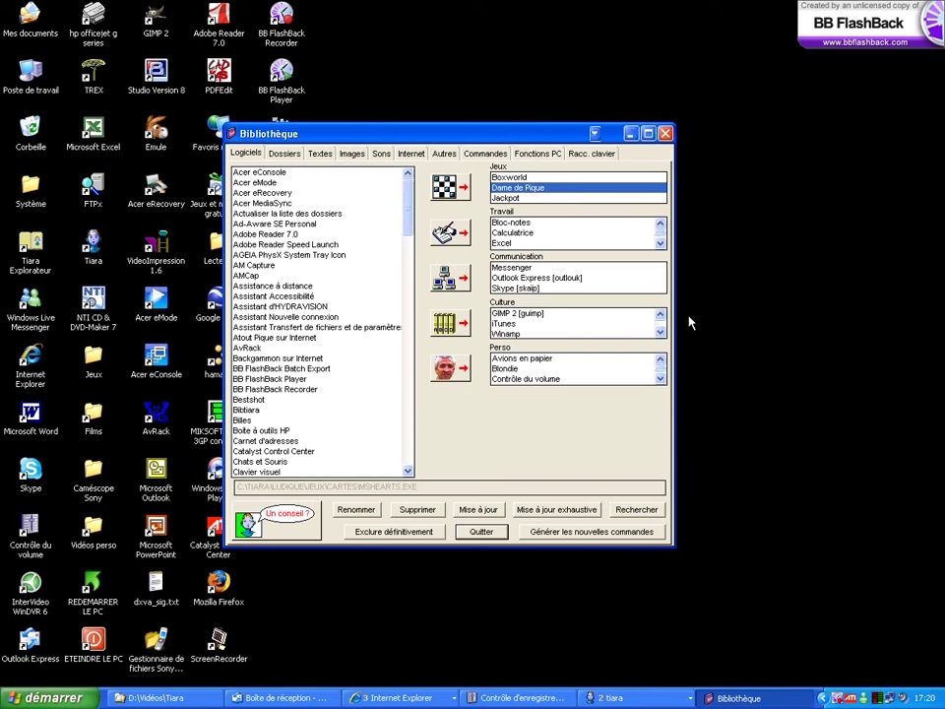
click(508, 232)
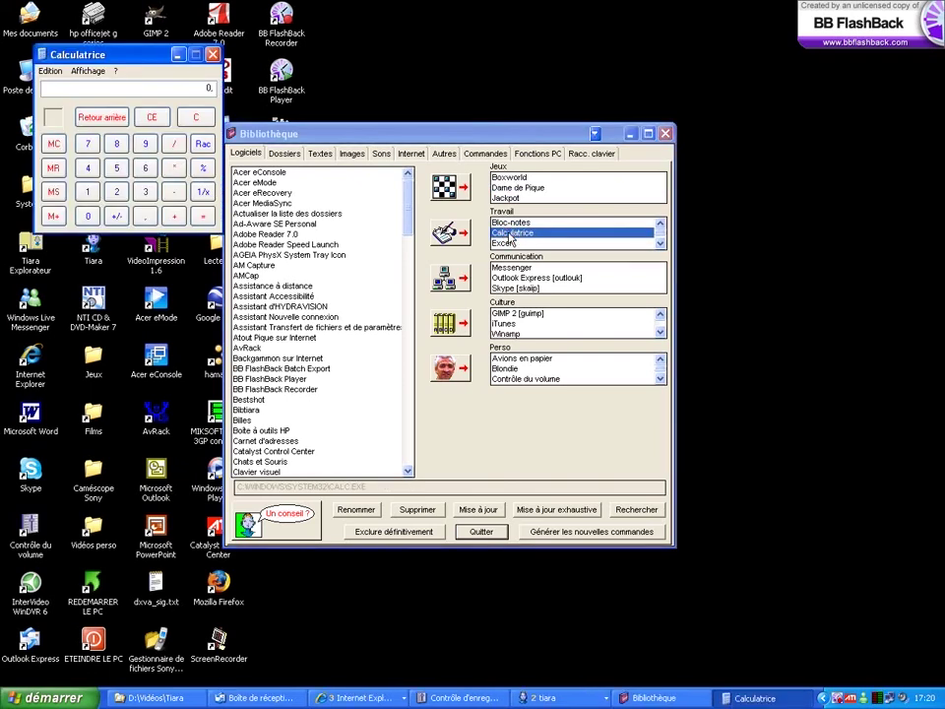
double_click(526, 187)
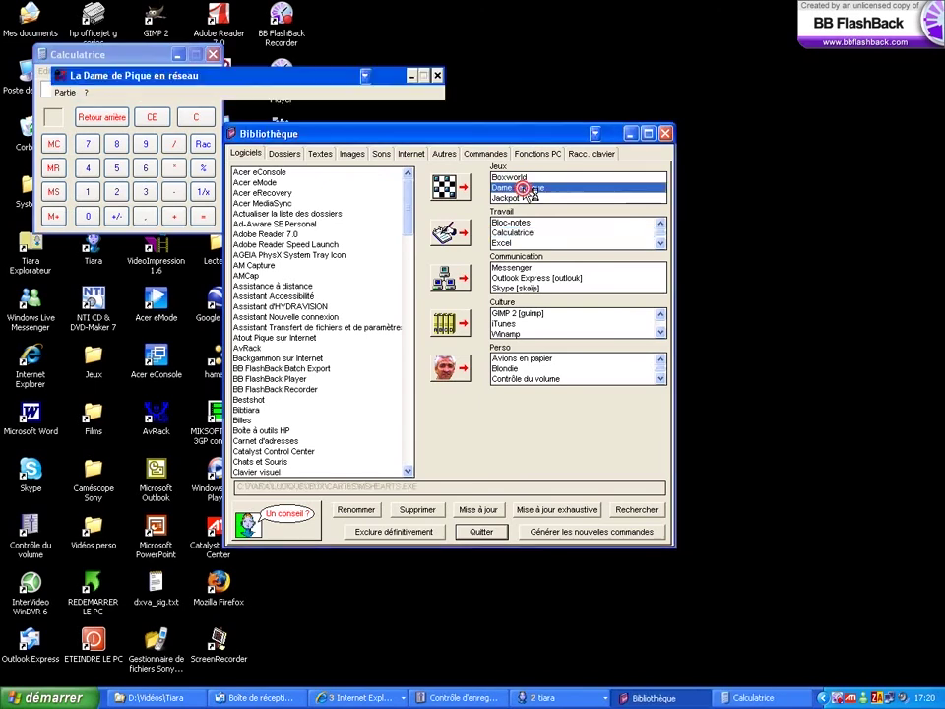
click(299, 173)
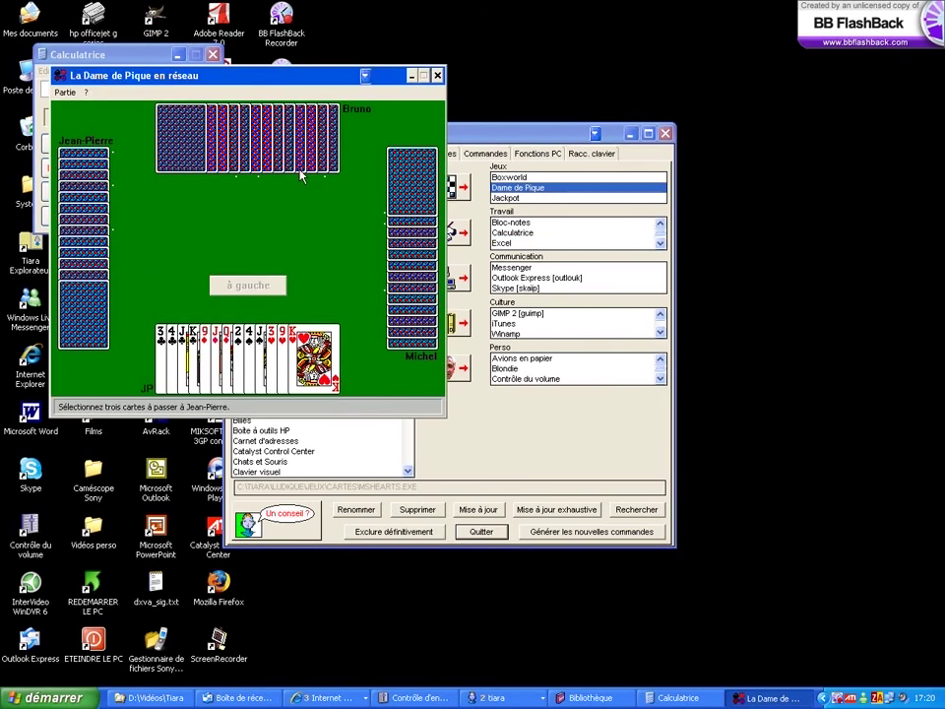
key(alt+F4)
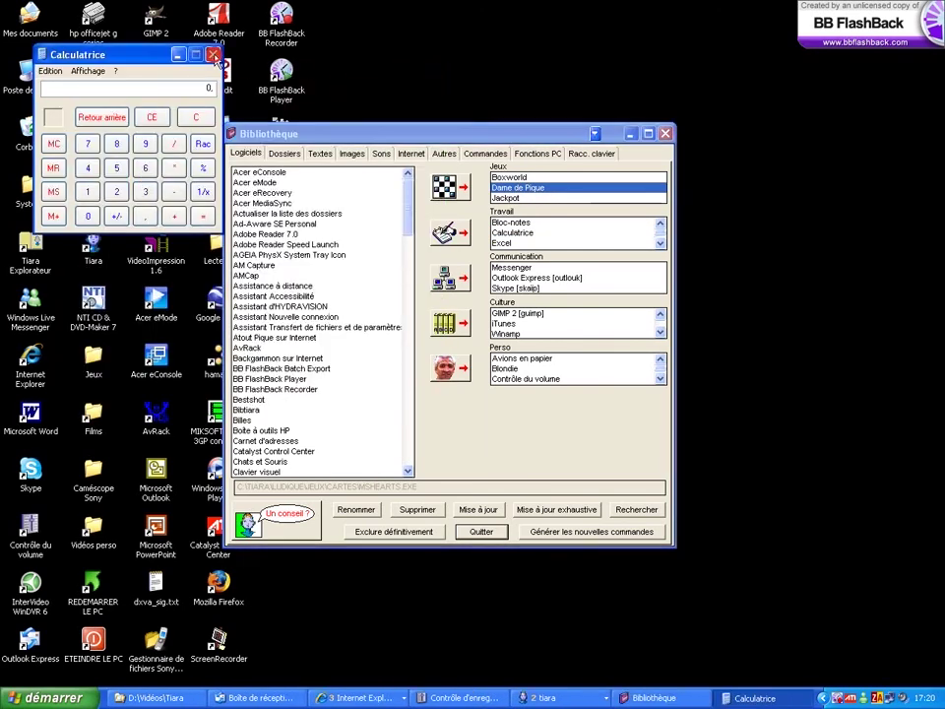
click(213, 56)
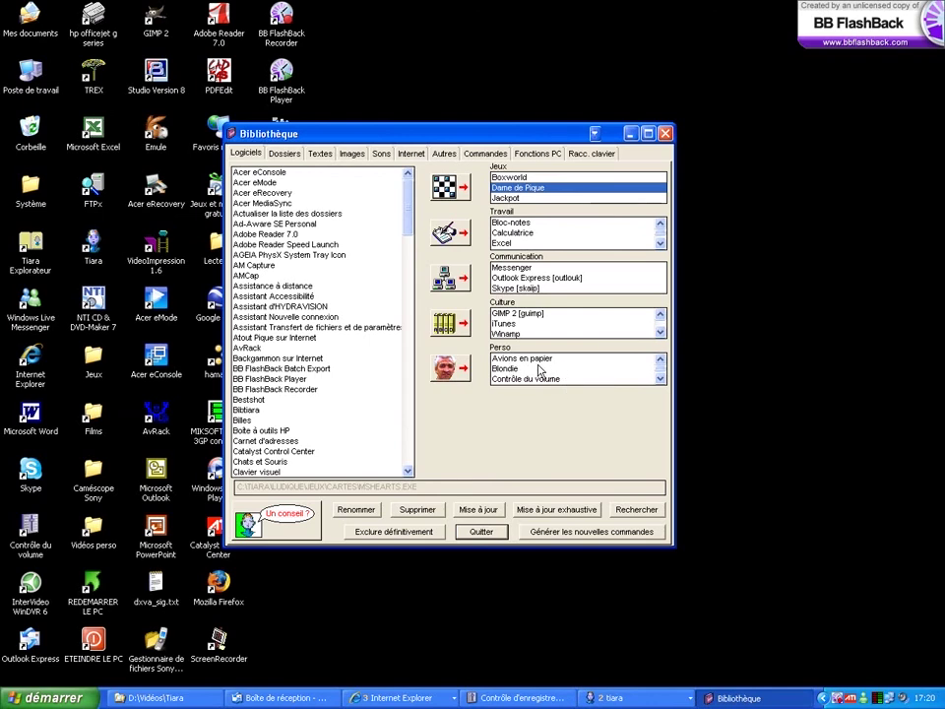
double_click(544, 379)
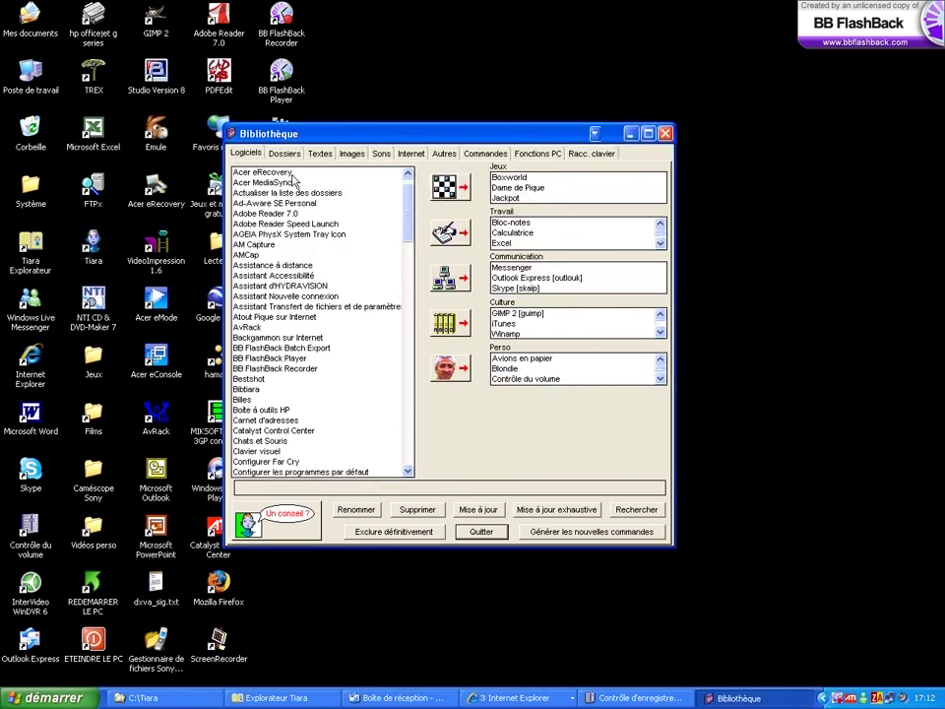
View the programs in the Caméscope So, Codecs, Jeux and Système folders of the library's Dossiers category
click(282, 154)
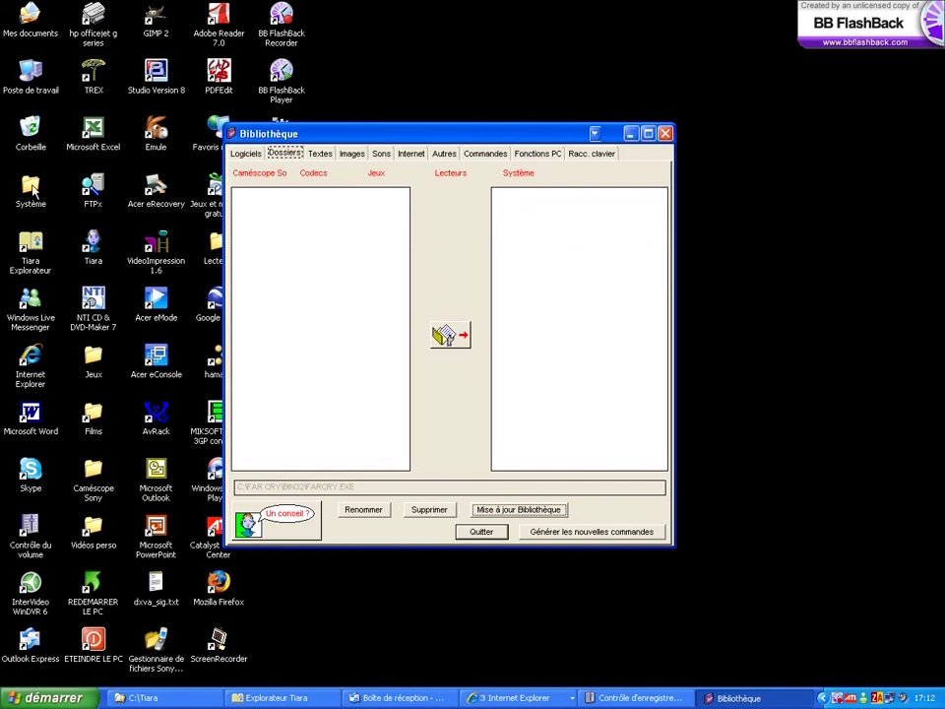
click(260, 174)
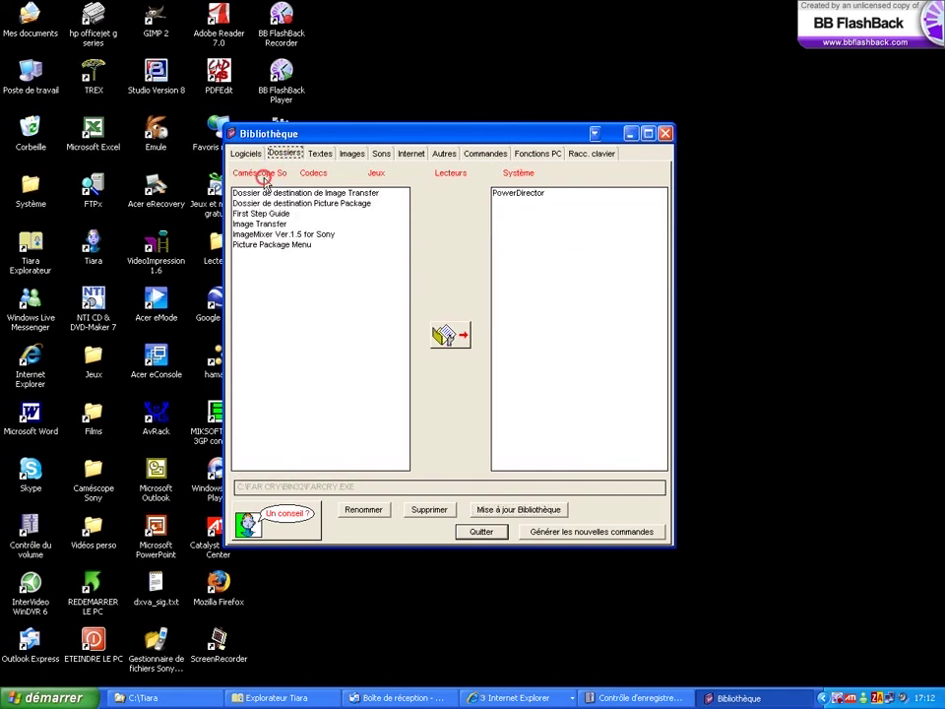
click(315, 177)
click(378, 175)
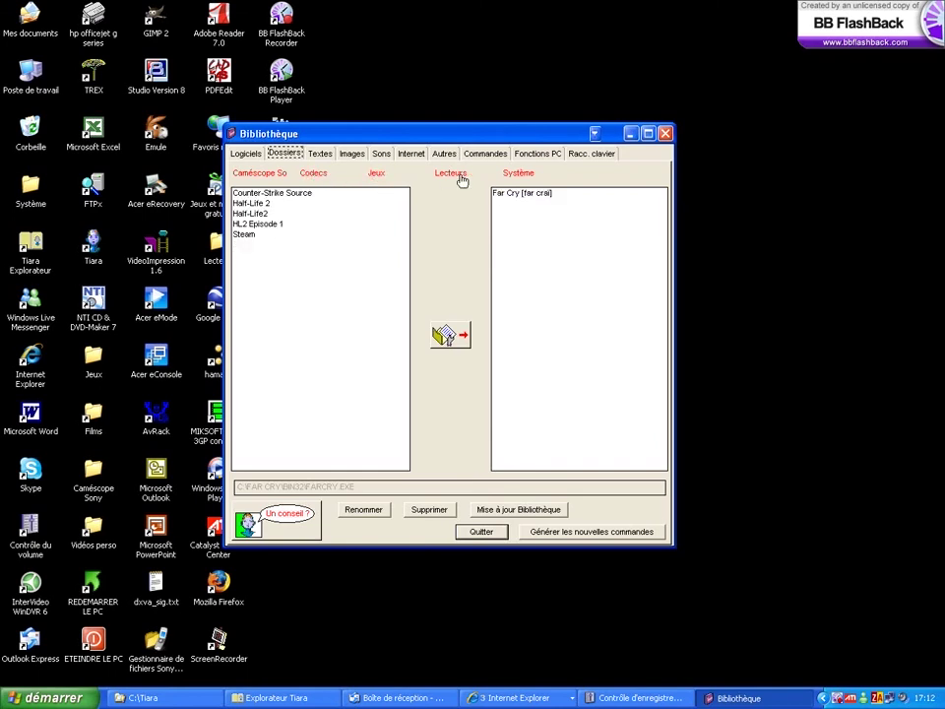
click(514, 175)
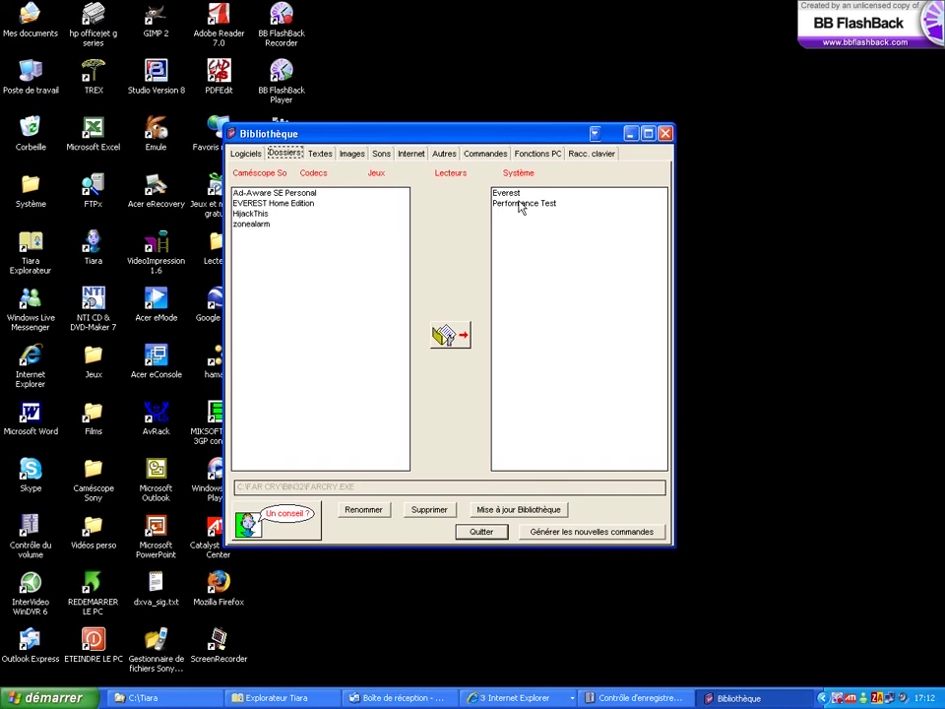
View the library's Word text files, and its image and video file lists
click(320, 154)
click(264, 173)
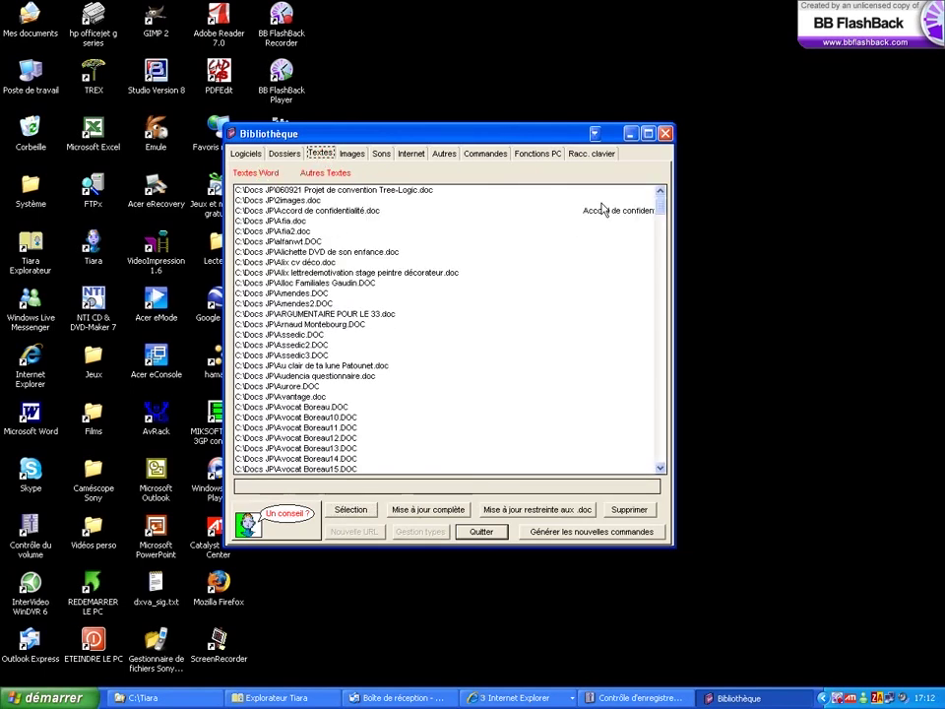
click(351, 154)
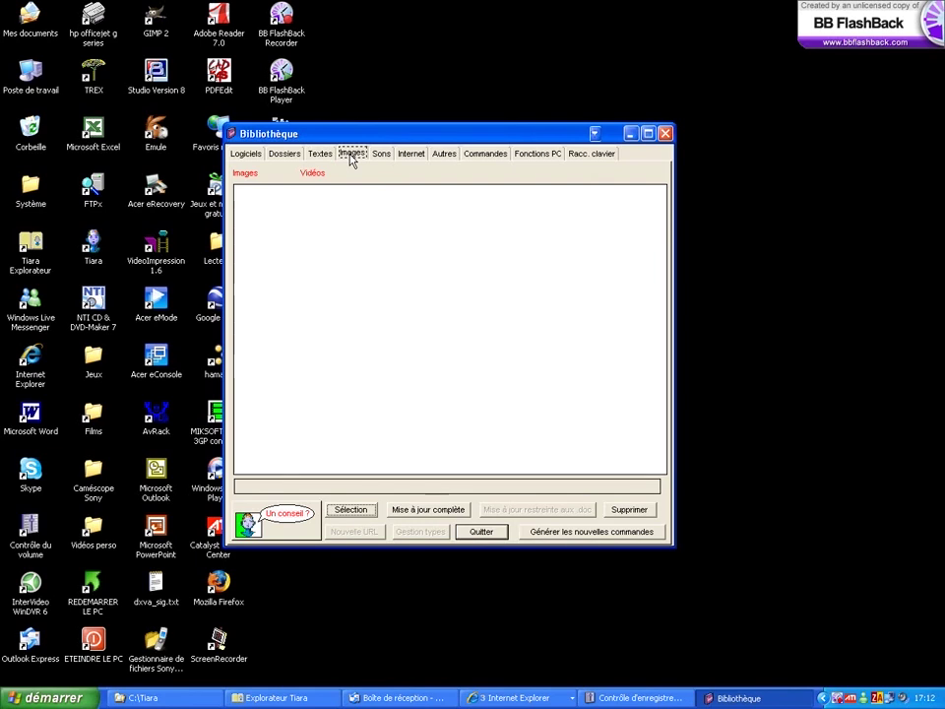
click(256, 176)
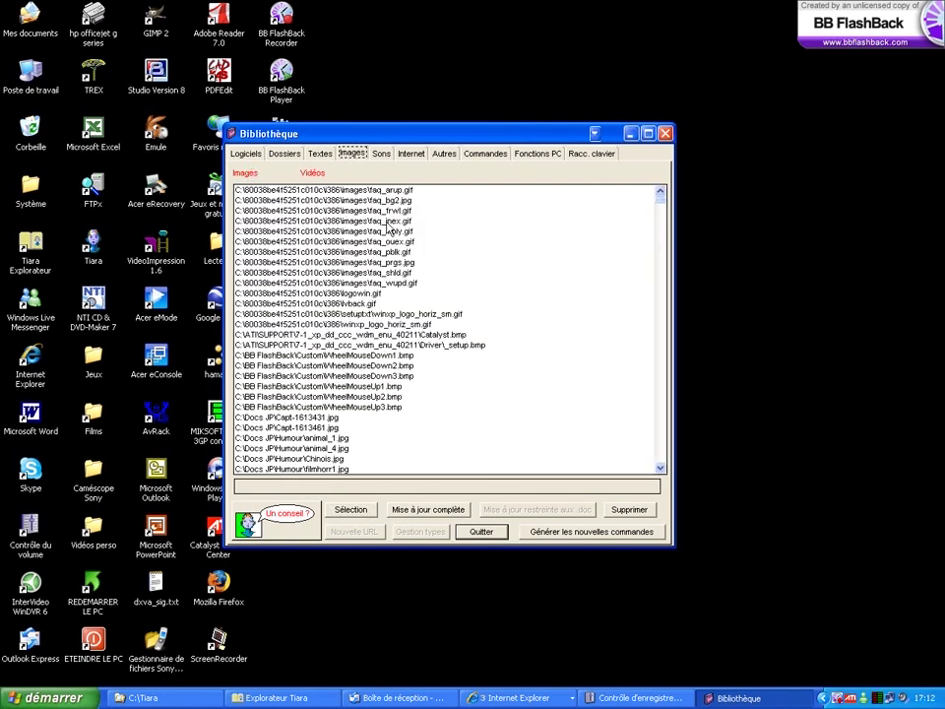
click(313, 174)
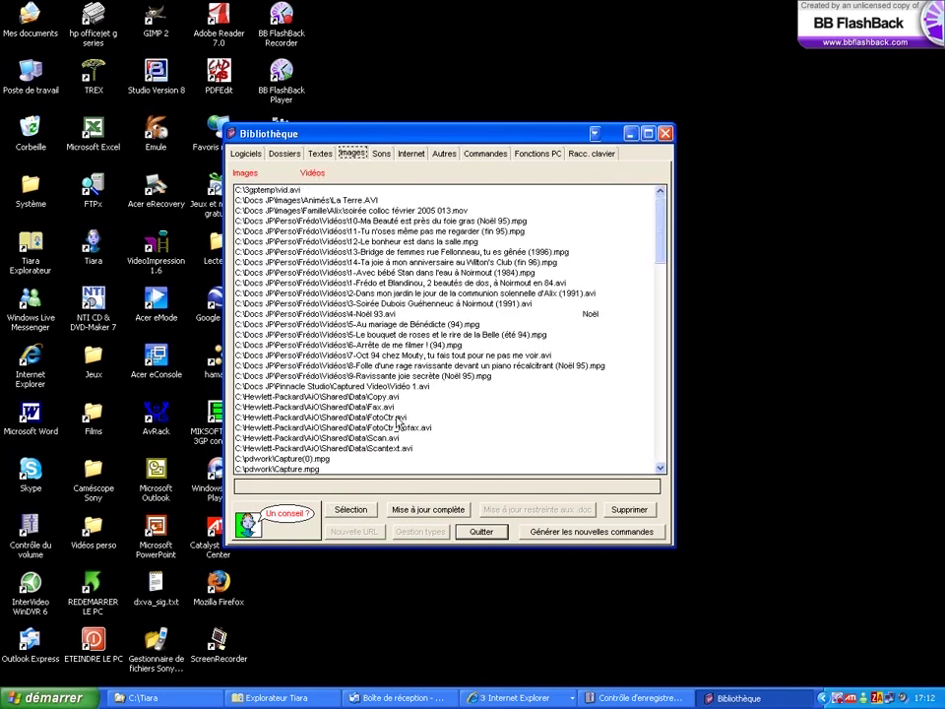
Look through the library's sound files, covering both Musiques and Autres sons
click(382, 155)
click(252, 175)
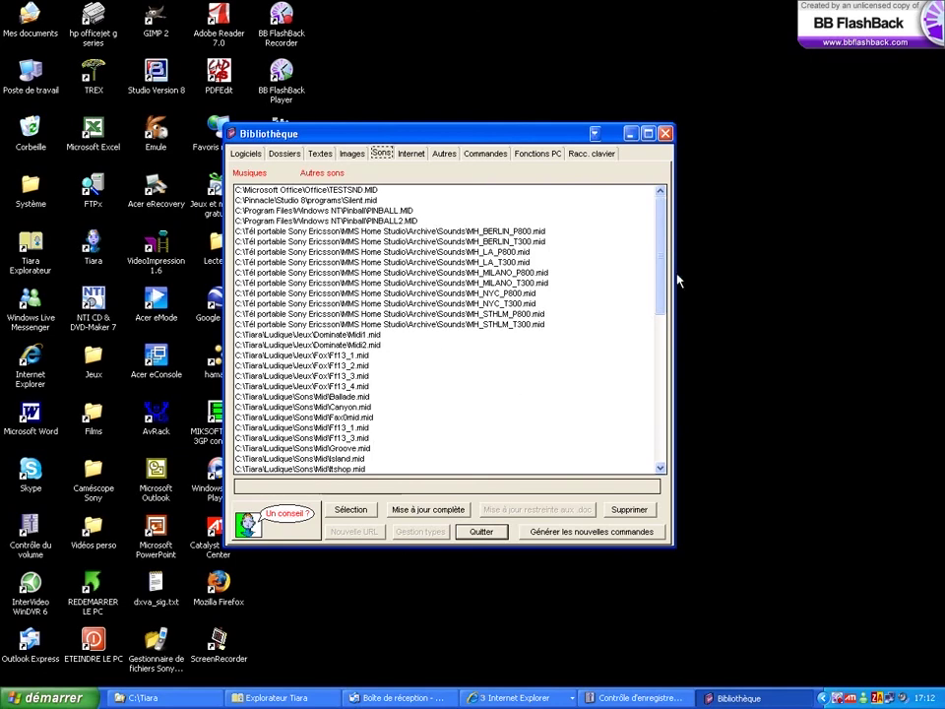
scroll(651, 404, down, 11)
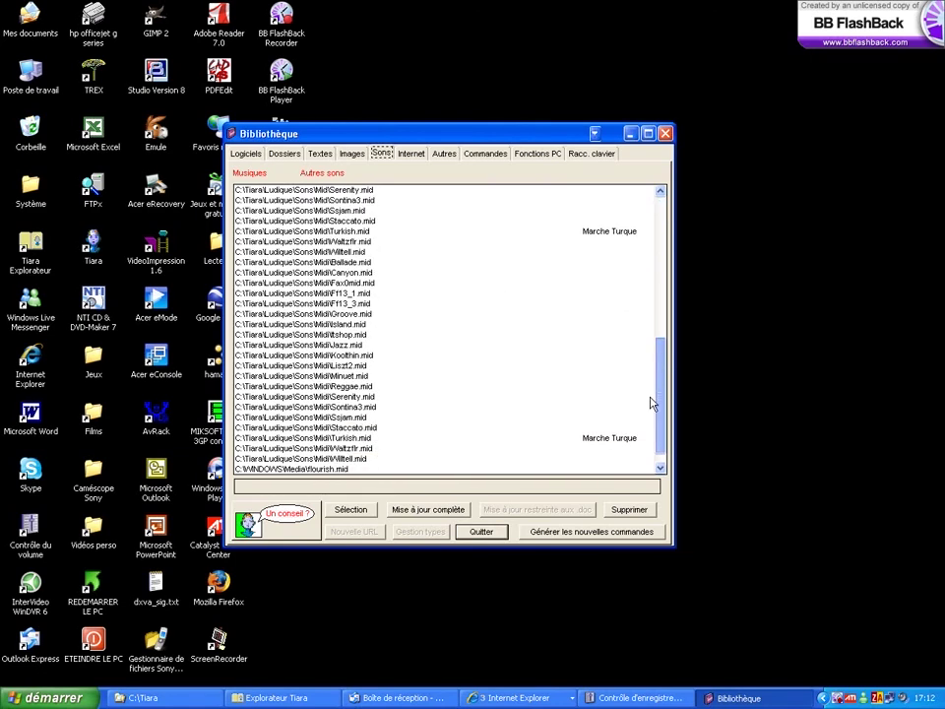
click(329, 176)
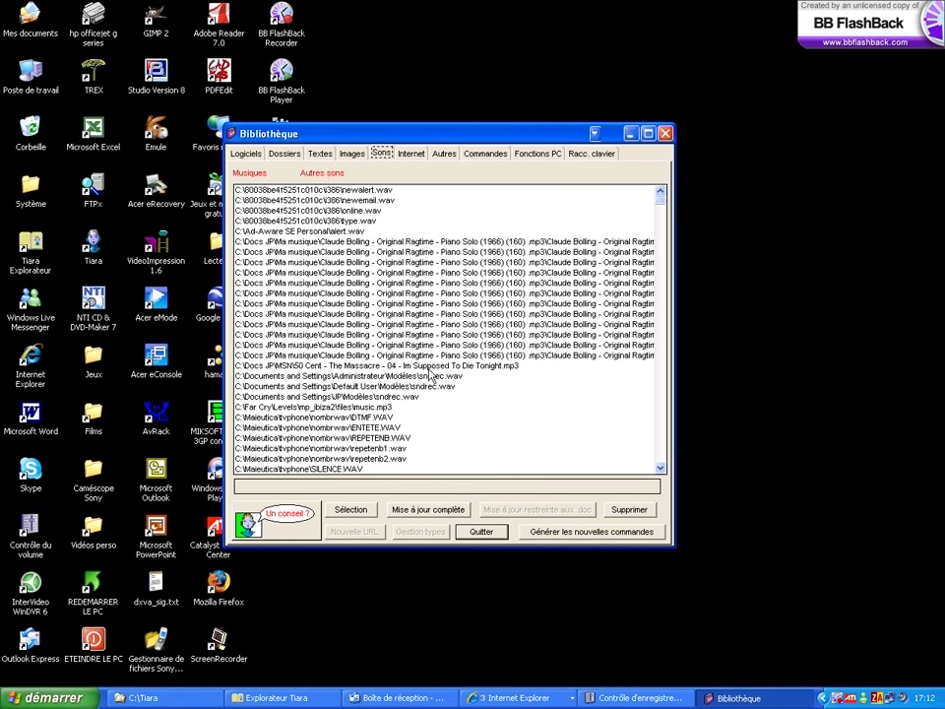
View the library's Favoris and Autres URL internet lists and its Excel and Htm file lists
click(413, 156)
click(252, 176)
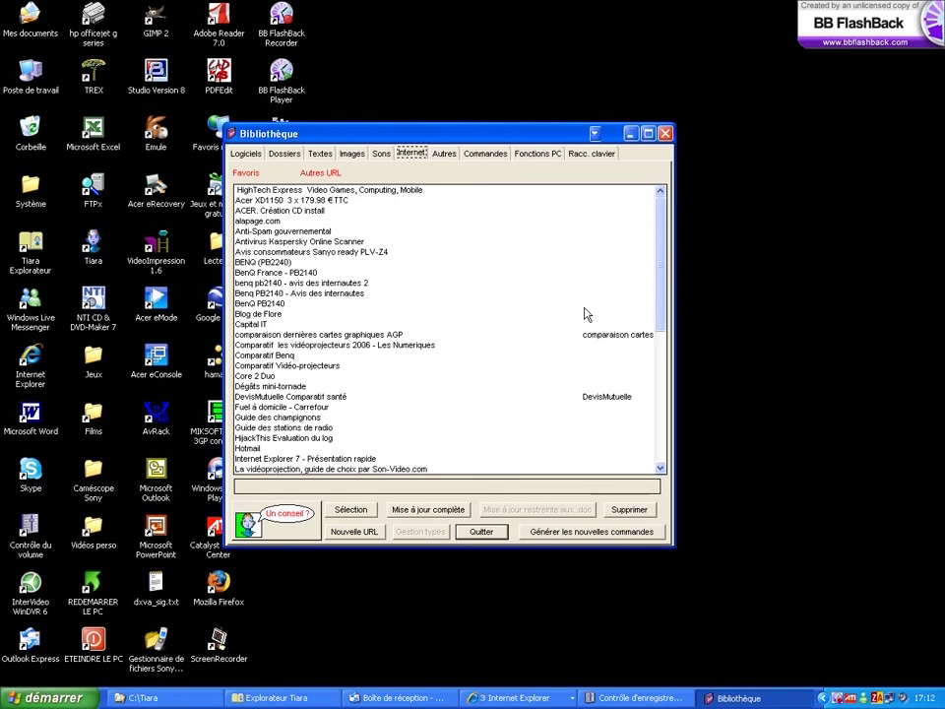
click(321, 174)
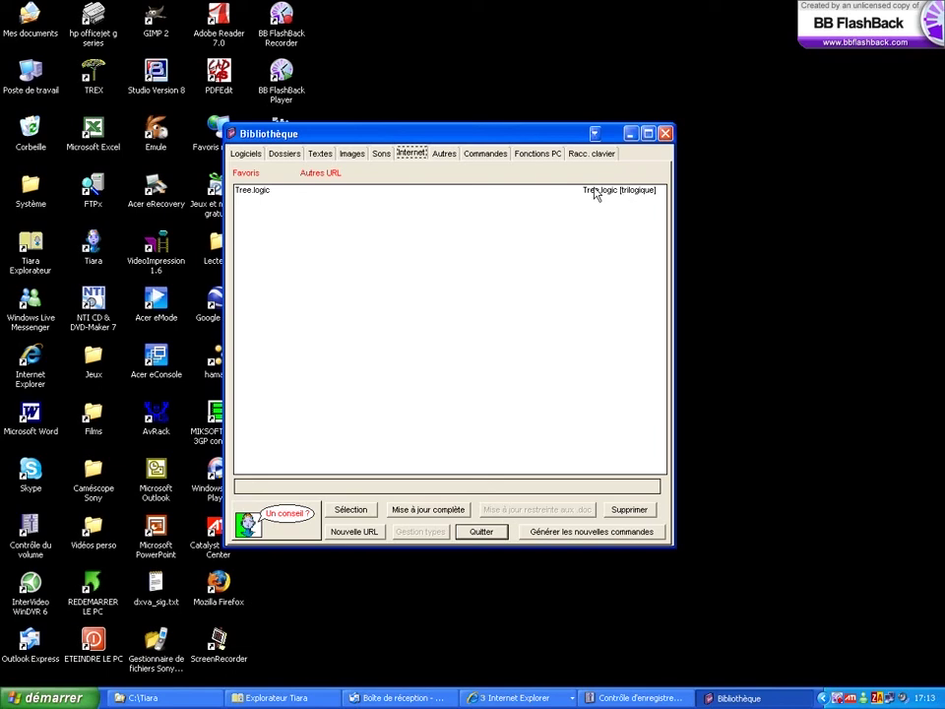
click(441, 159)
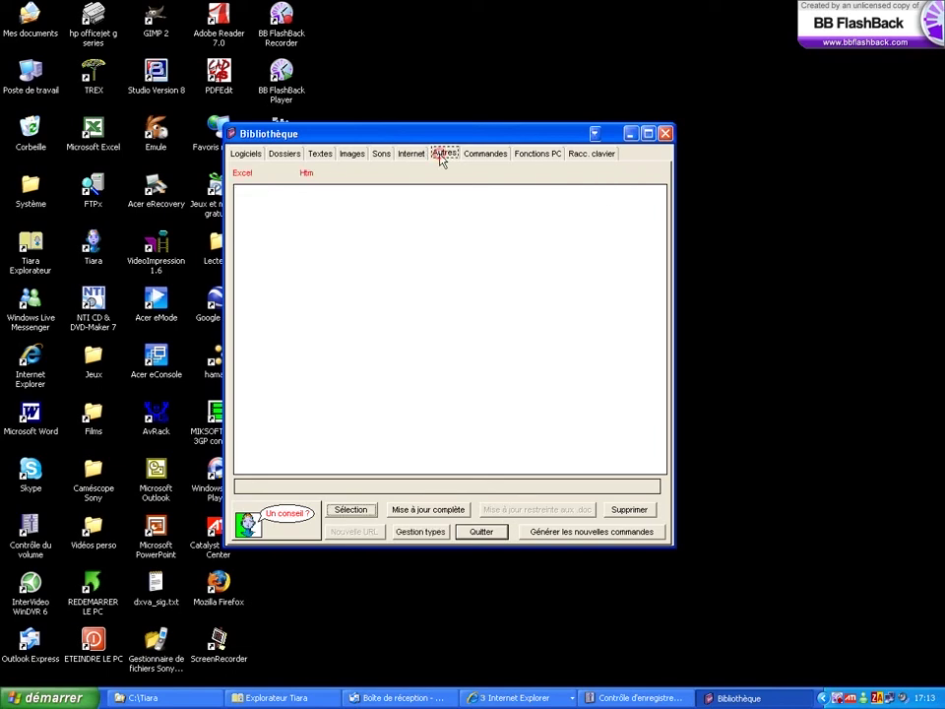
click(243, 174)
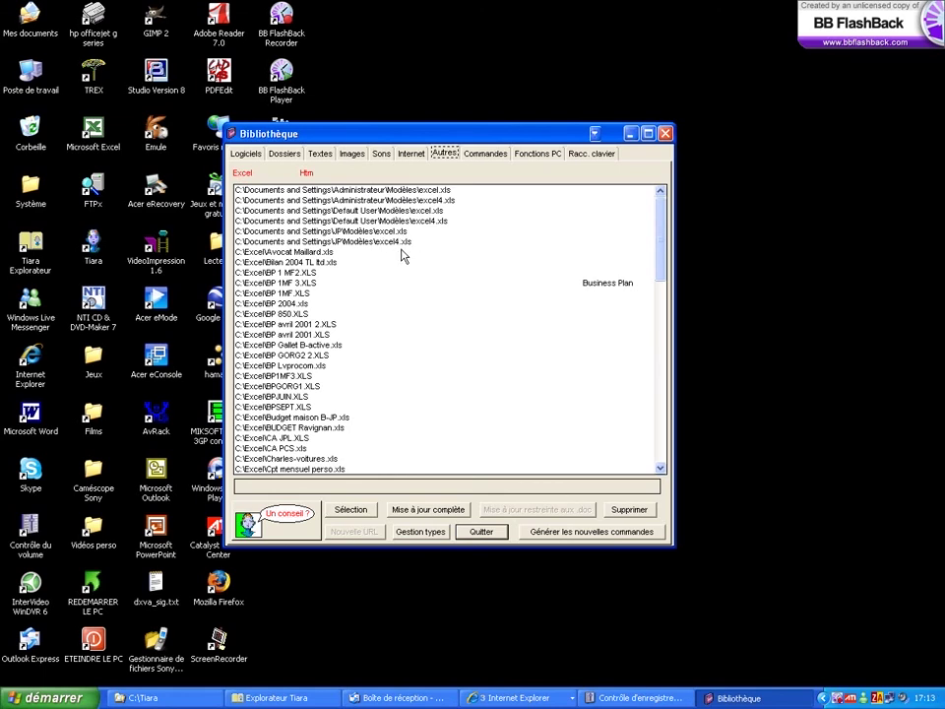
click(307, 174)
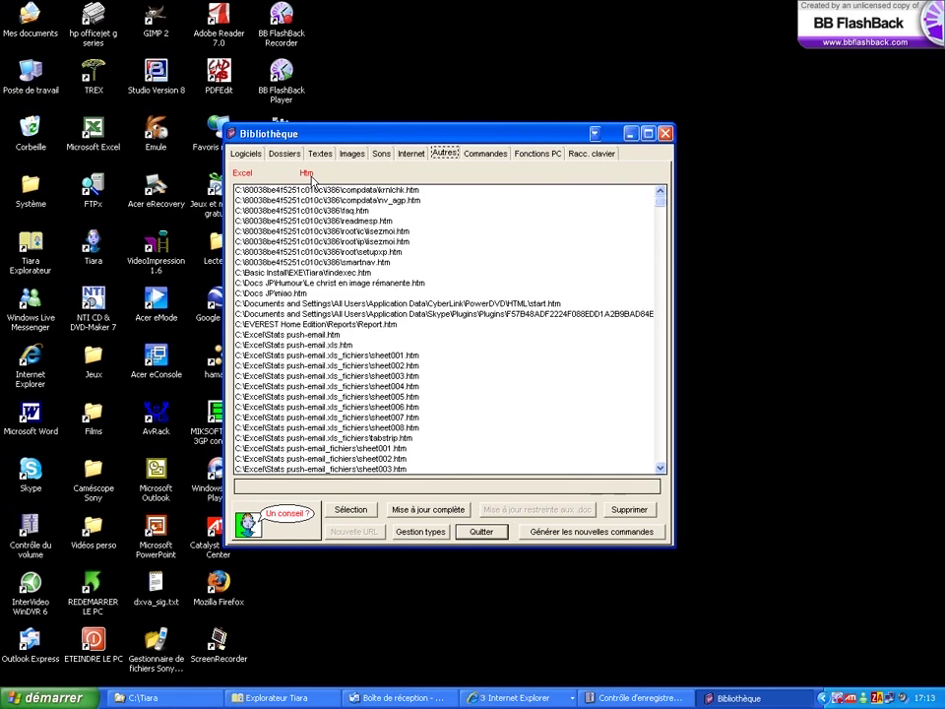
Examine the assistant's default and personalised voice commands, and look through the complete list of PC functions
click(485, 157)
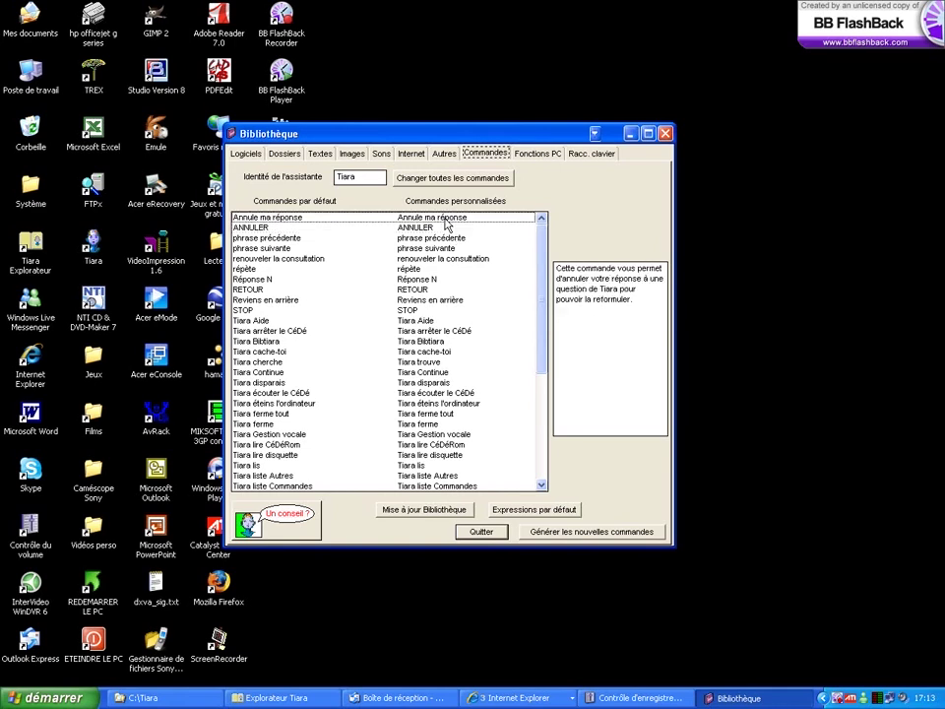
click(530, 154)
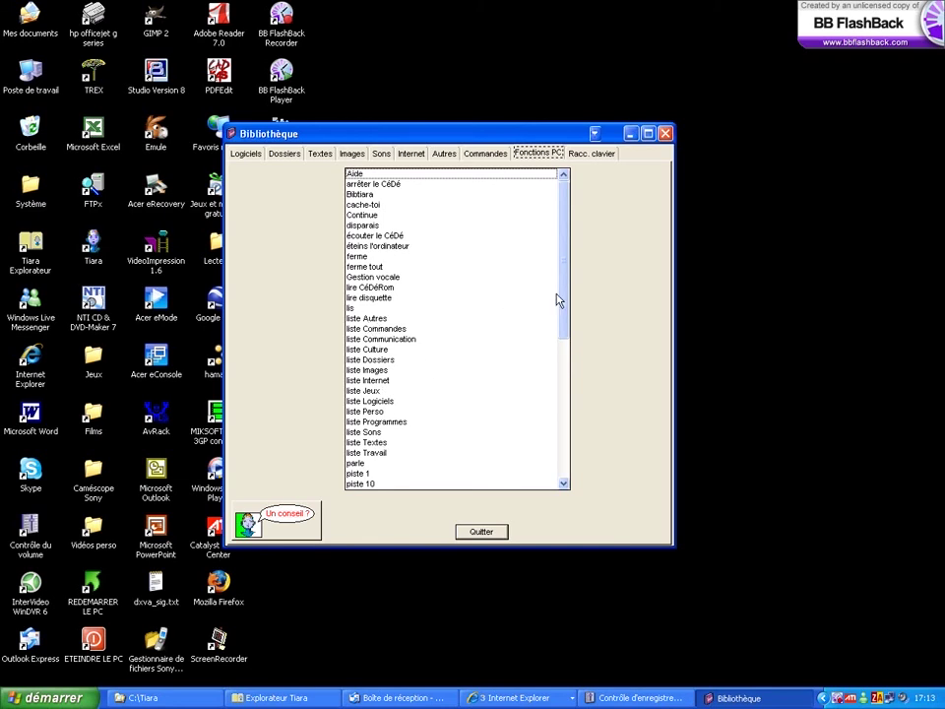
drag(564, 285, 567, 470)
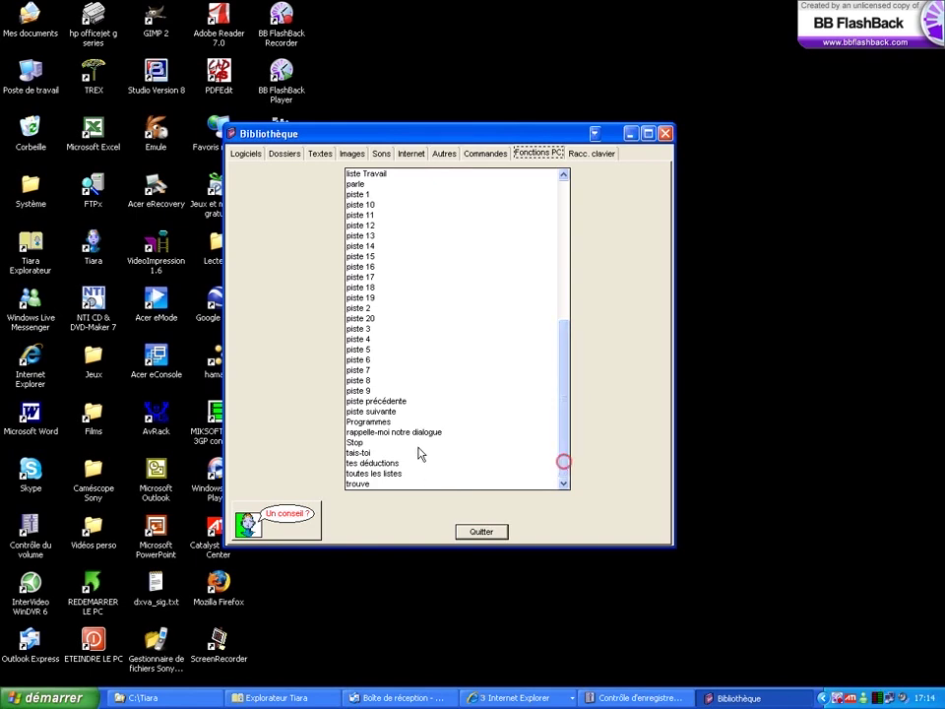
View the keyboard shortcut commands with the description of Raccourci Tout sélectionner, and return to the software list
click(579, 154)
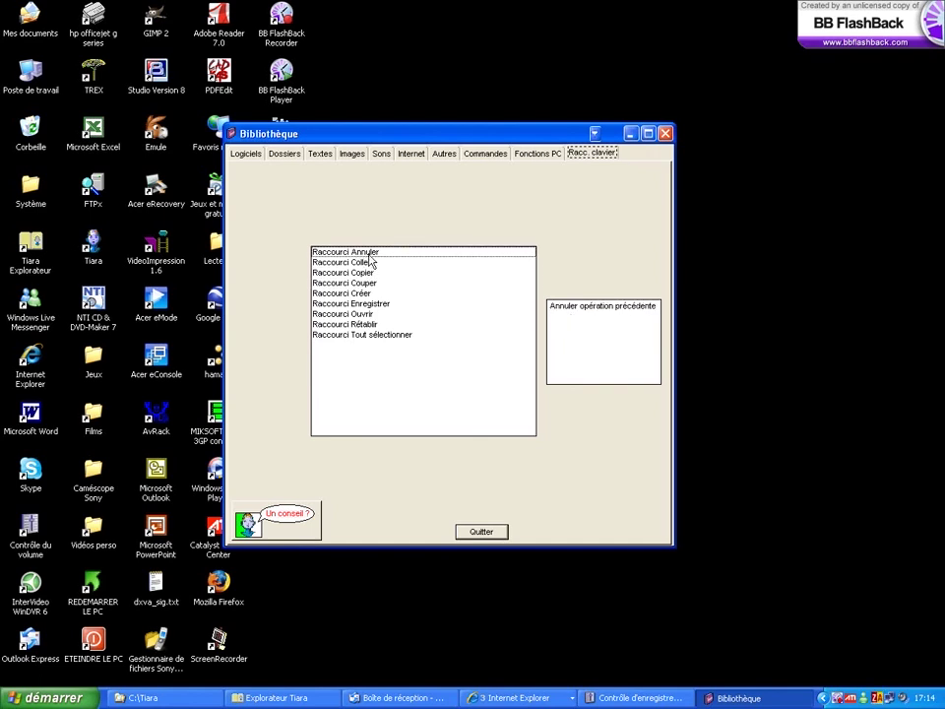
click(370, 336)
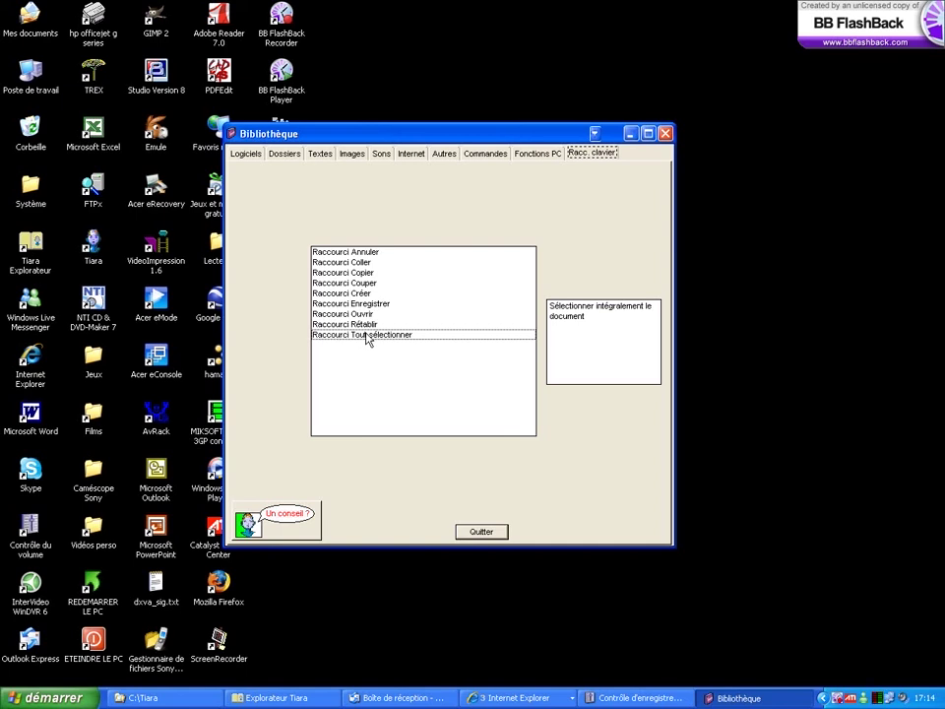
click(247, 154)
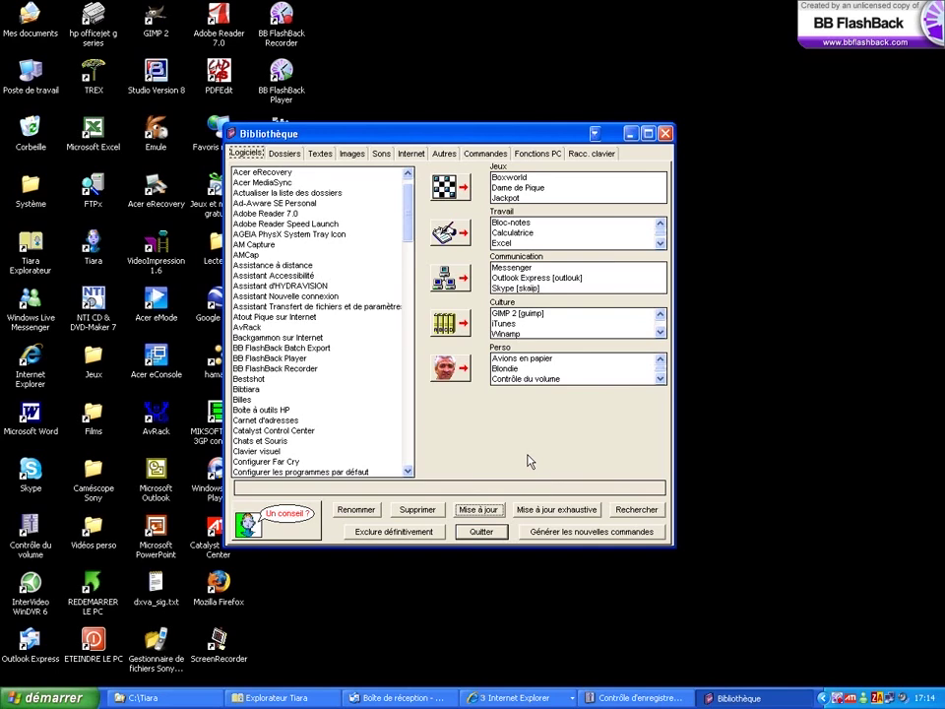
Open the Tiara Explorateur notebook, place it over the Bibliothèque window and show its Logiciels page
double_click(31, 252)
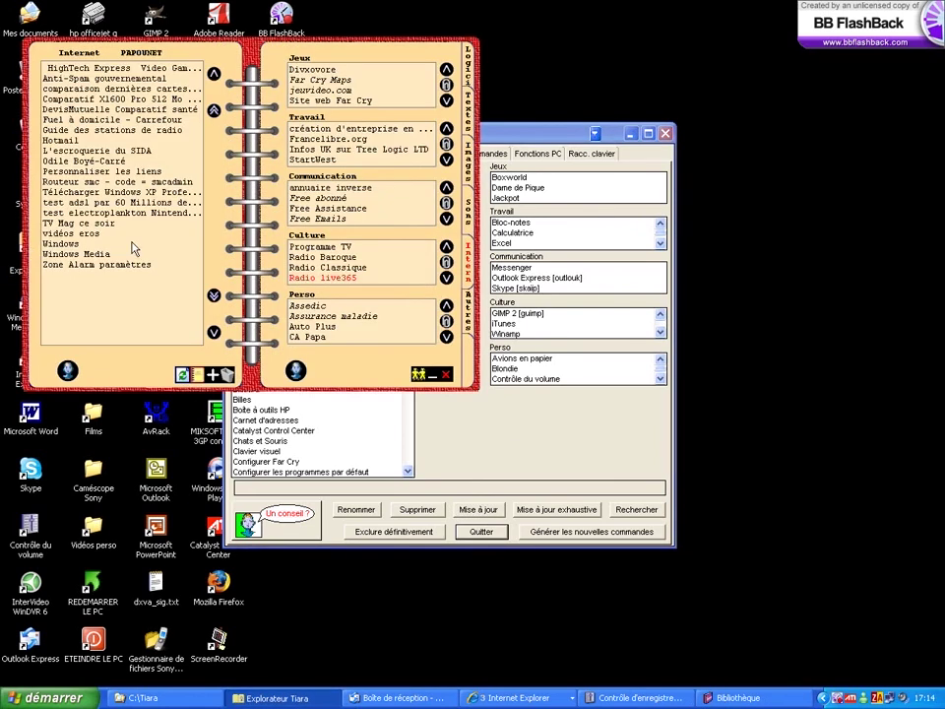
drag(216, 263, 401, 322)
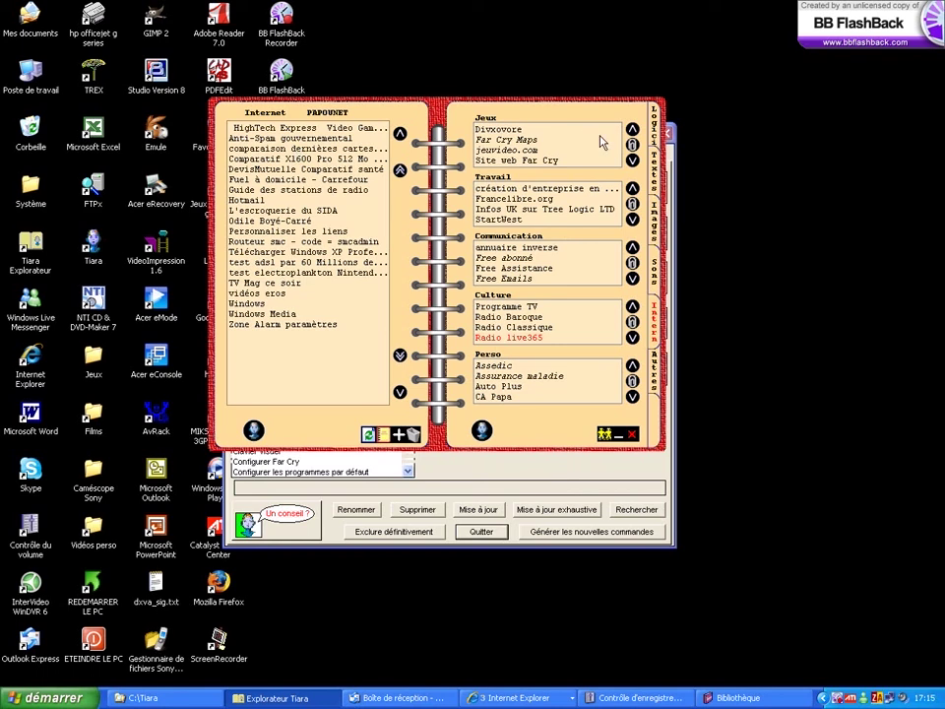
click(655, 126)
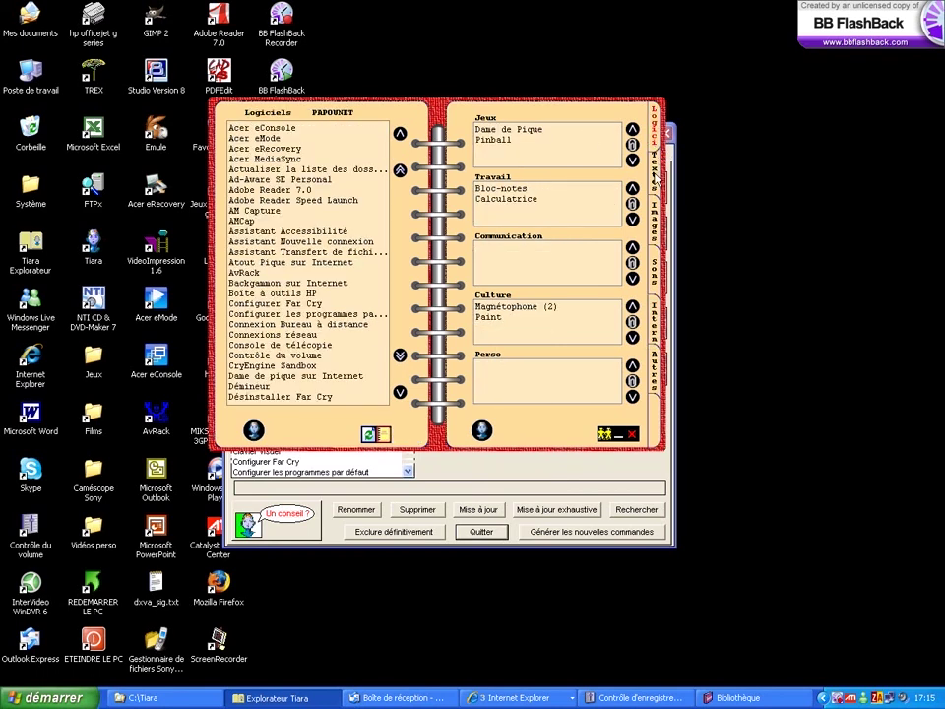
View the notebook's Textes and Images pages and its Sons page, including the MP3 and Autres sound lists
click(655, 166)
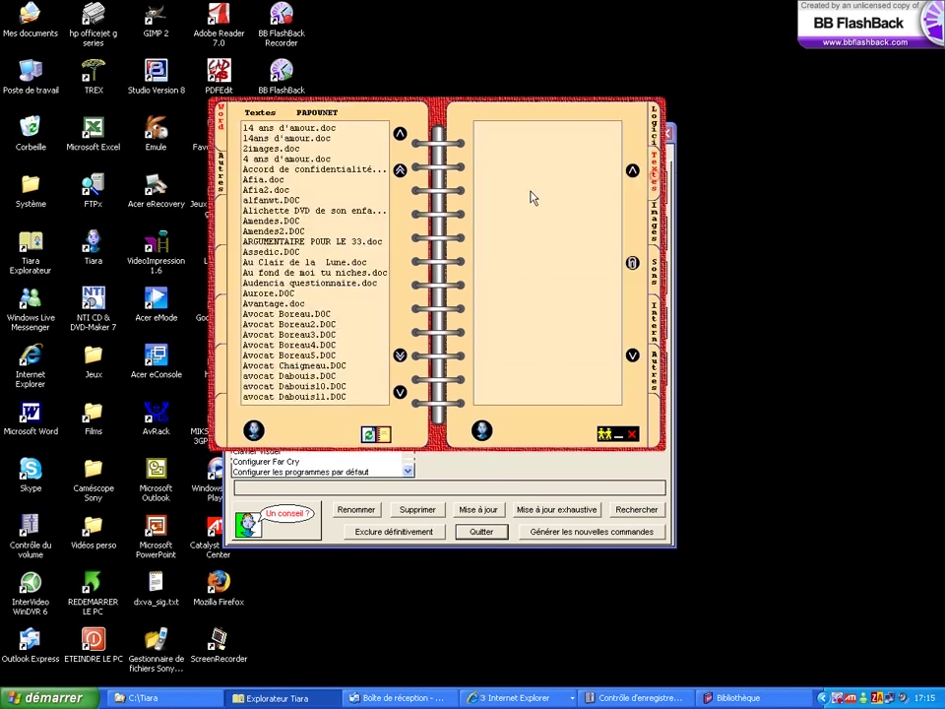
click(653, 222)
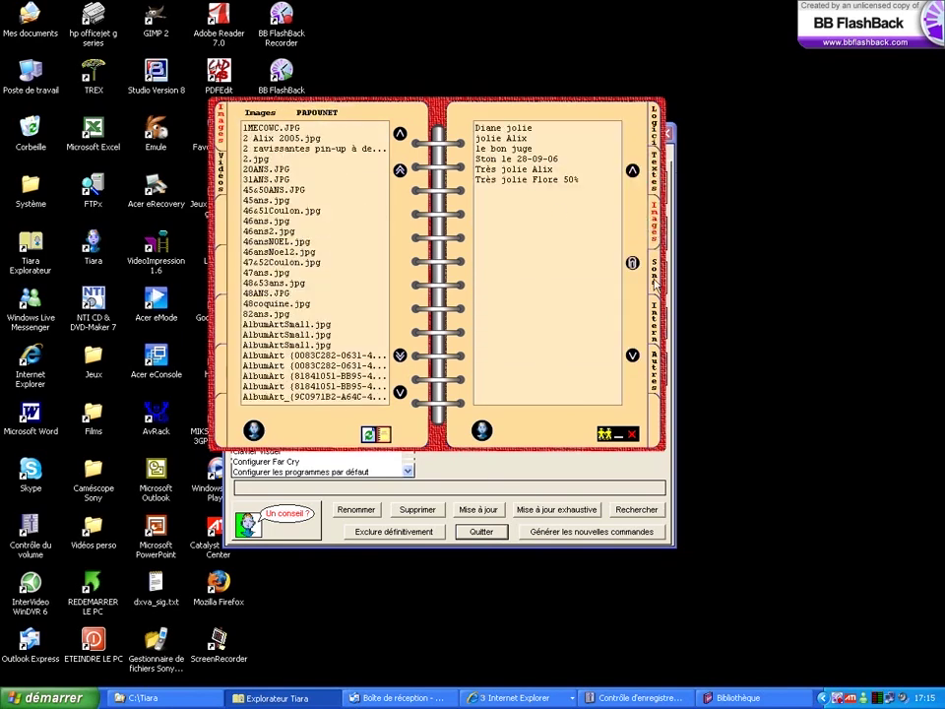
click(654, 266)
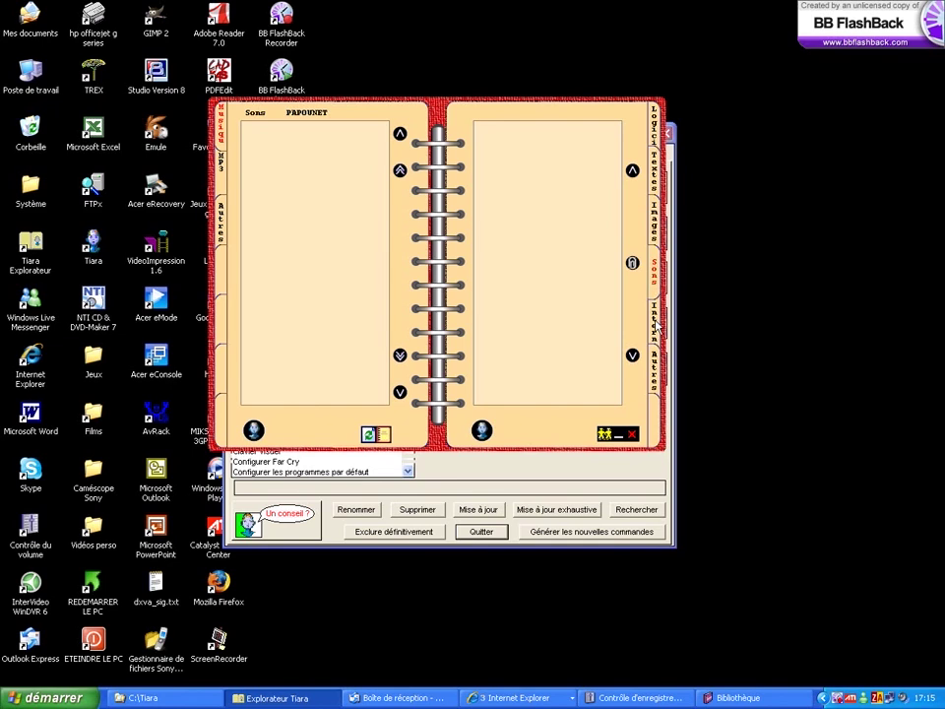
click(220, 158)
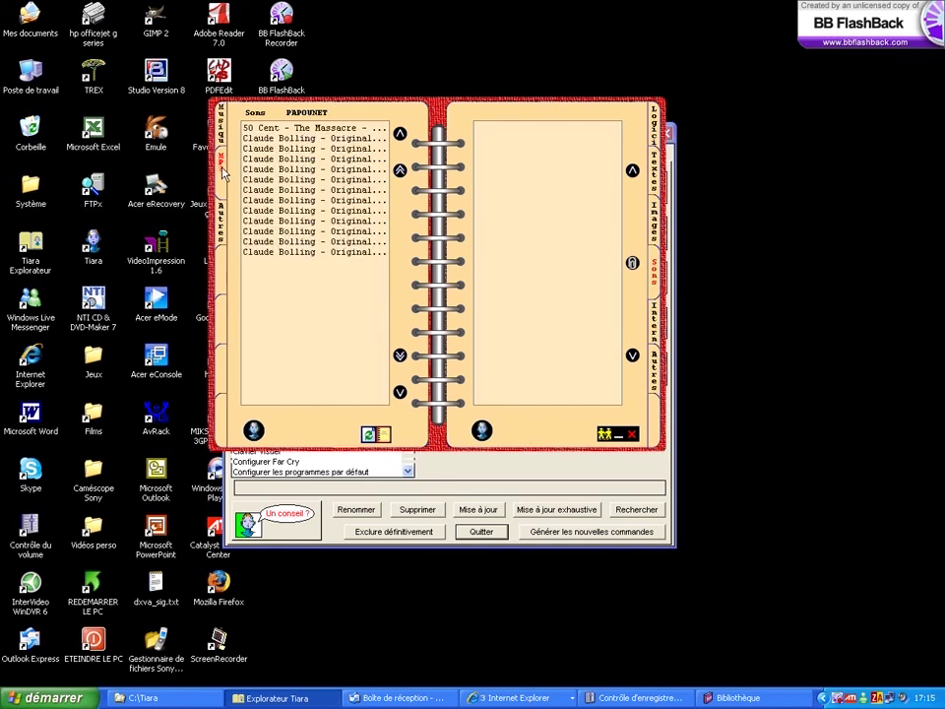
click(219, 223)
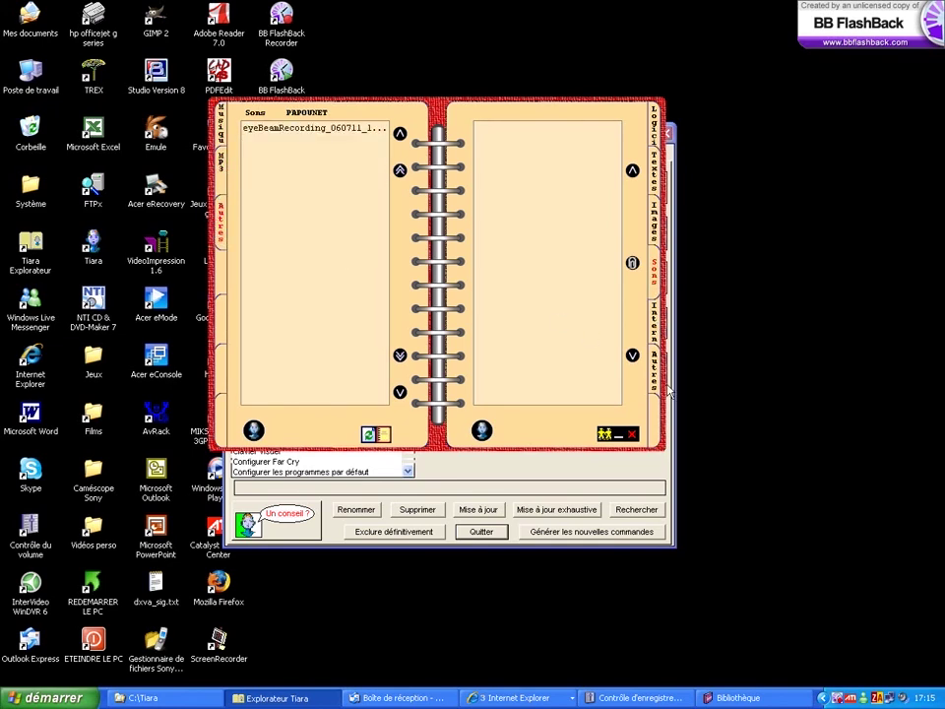
Show the notebook's Internet page and look through the links in the Travail category
click(654, 333)
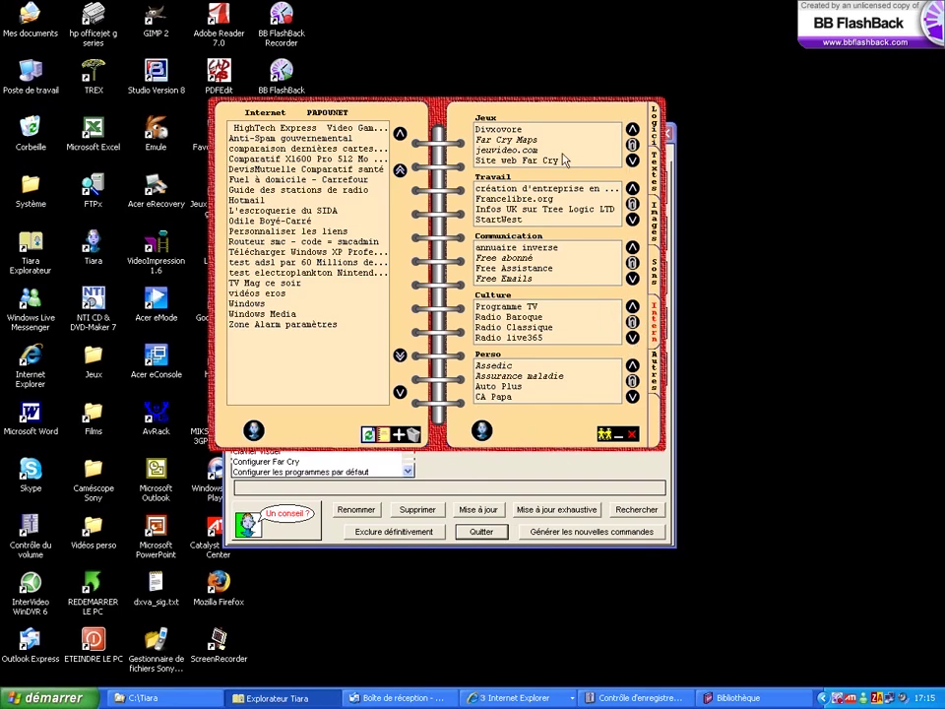
click(632, 219)
click(632, 219)
click(632, 219)
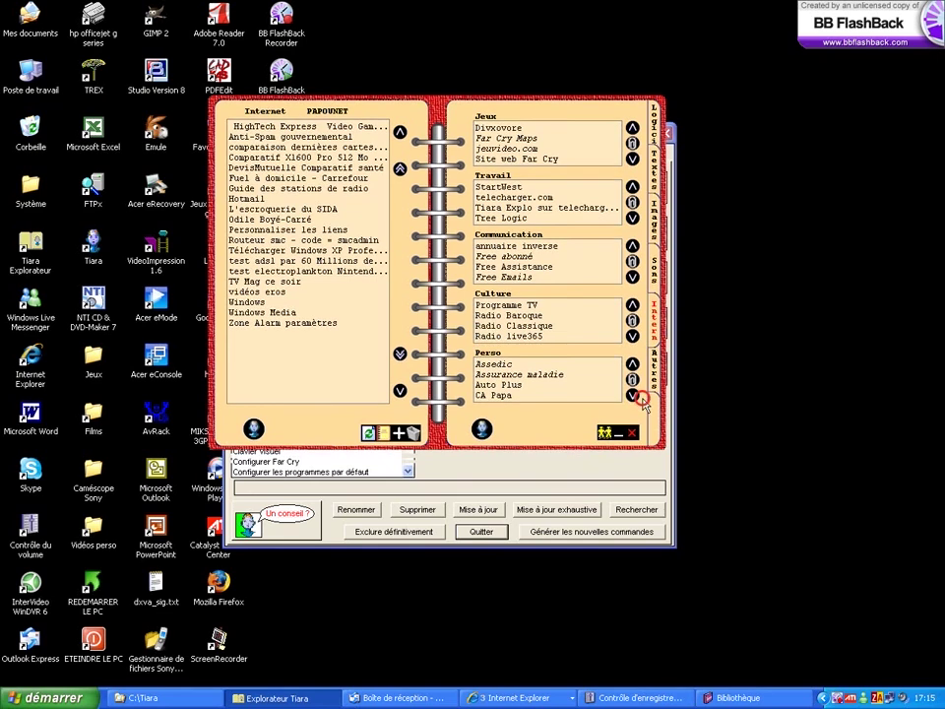
Look through the Perso category of internet links down to its last entries
click(632, 395)
click(633, 395)
click(633, 395)
click(632, 395)
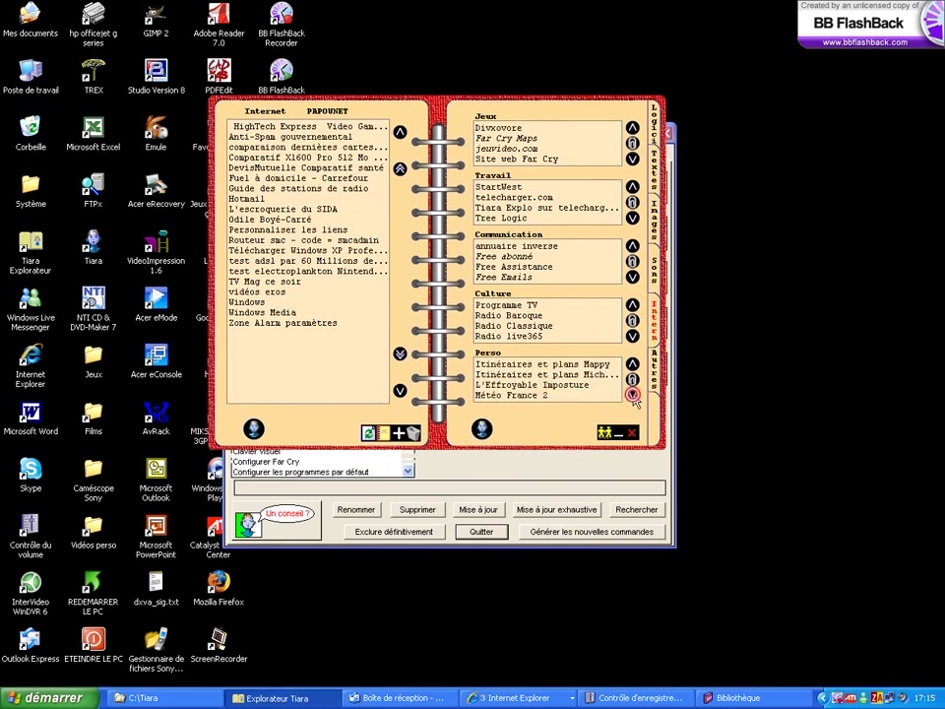
click(632, 395)
click(632, 394)
click(632, 395)
click(632, 395)
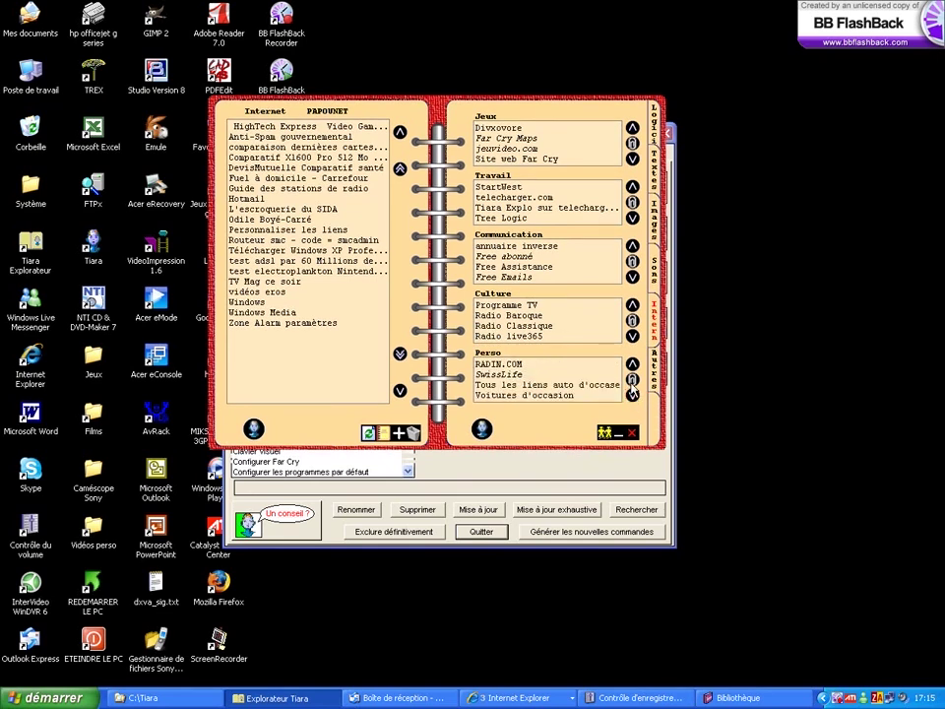
Look through the Culture category of internet links, along with further links in the Communication category
click(632, 336)
click(632, 336)
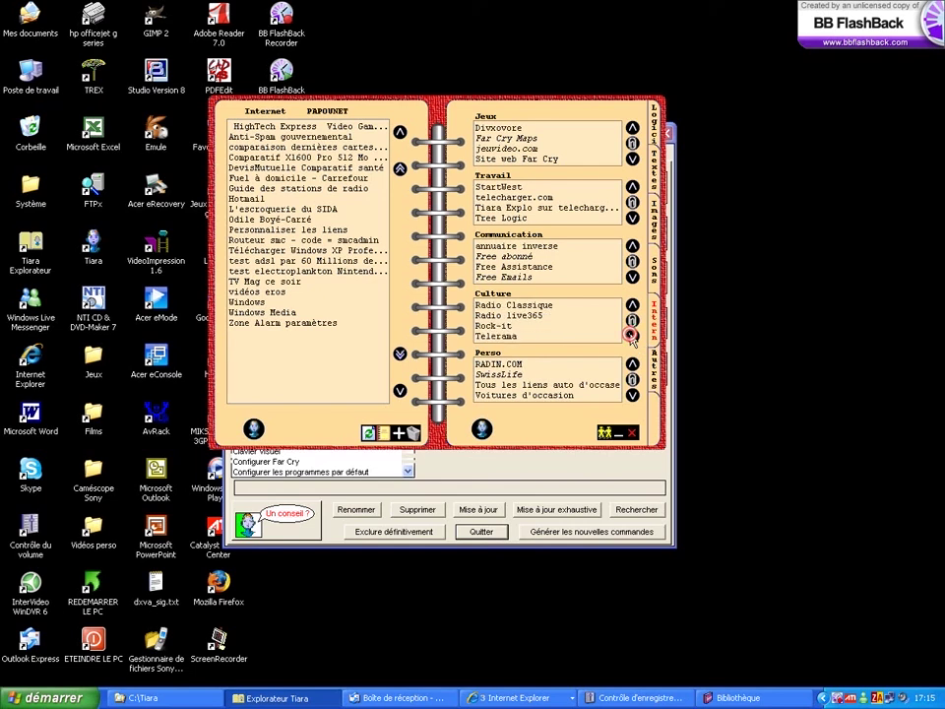
click(632, 336)
click(632, 336)
click(633, 336)
click(632, 335)
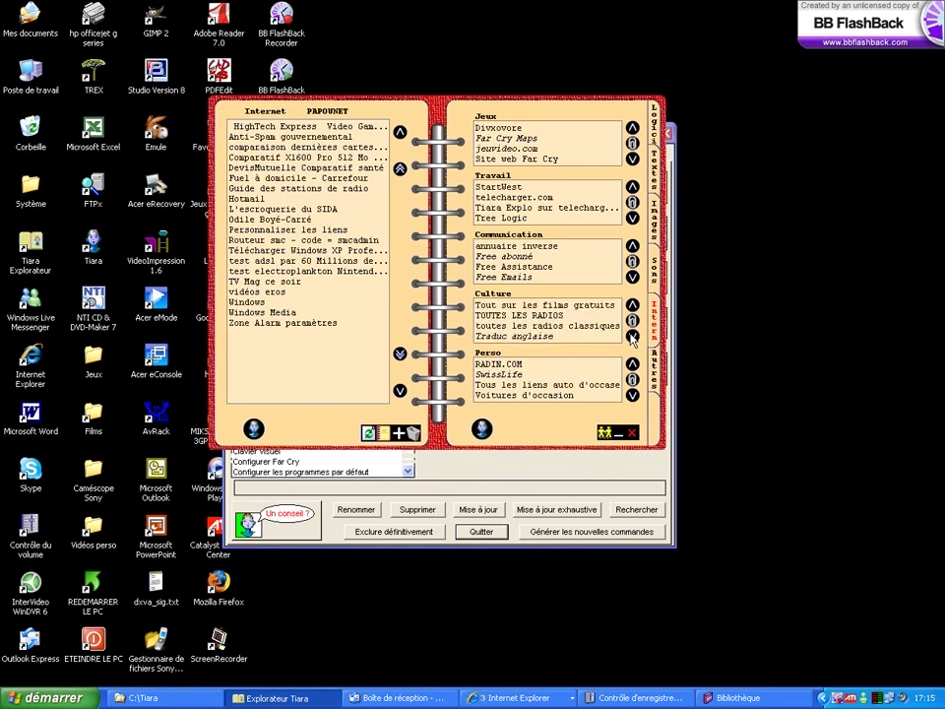
click(632, 335)
click(632, 336)
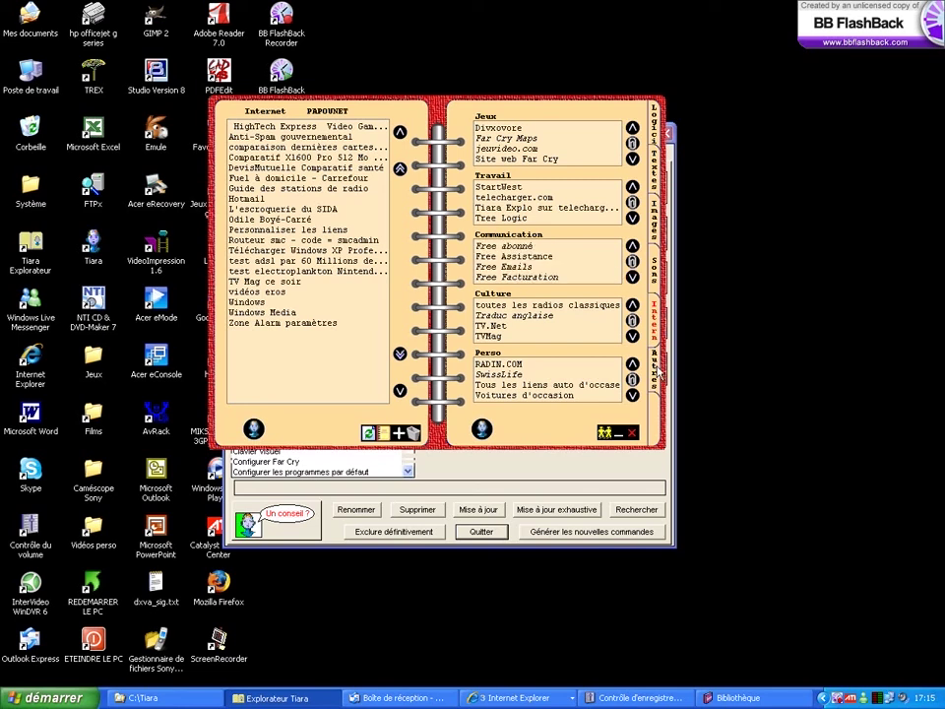
Show the notebook's Autres page, view the assistant's help questions about its selection page, and close the help
click(434, 264)
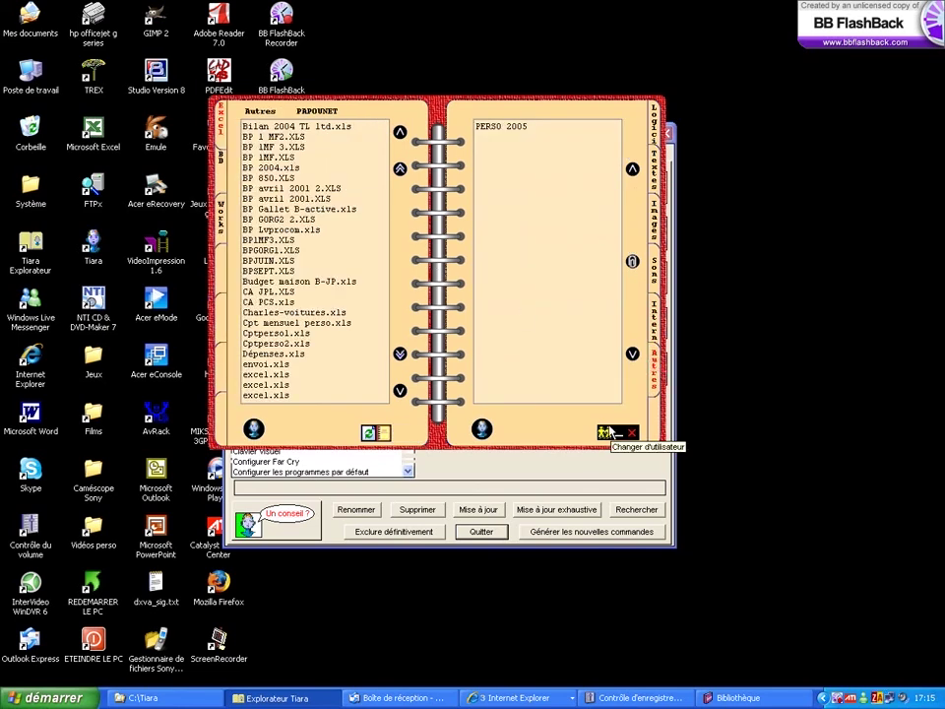
click(480, 426)
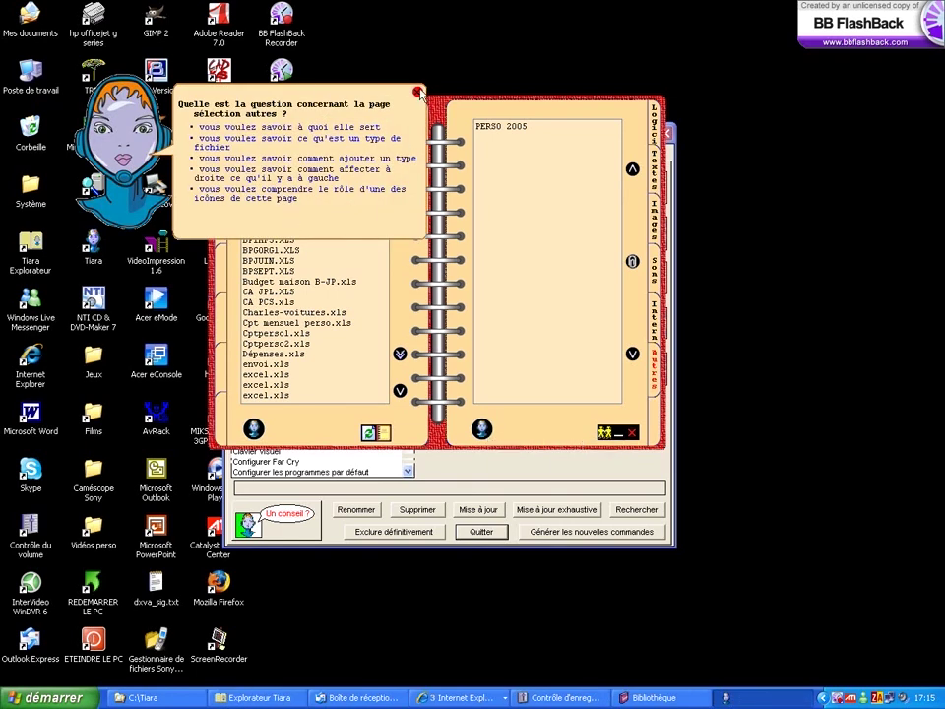
click(279, 168)
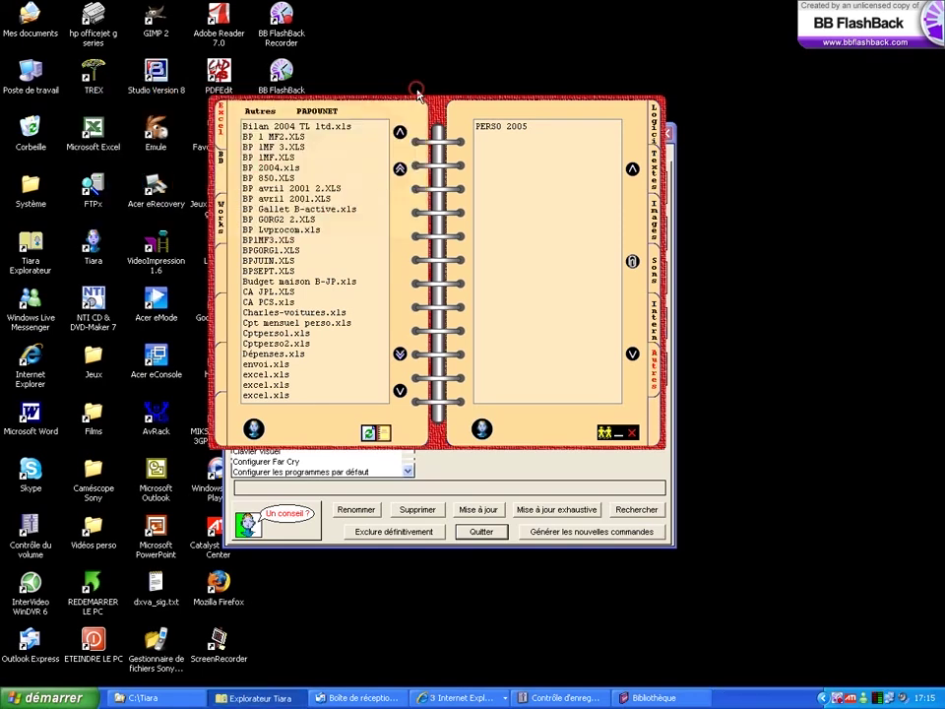